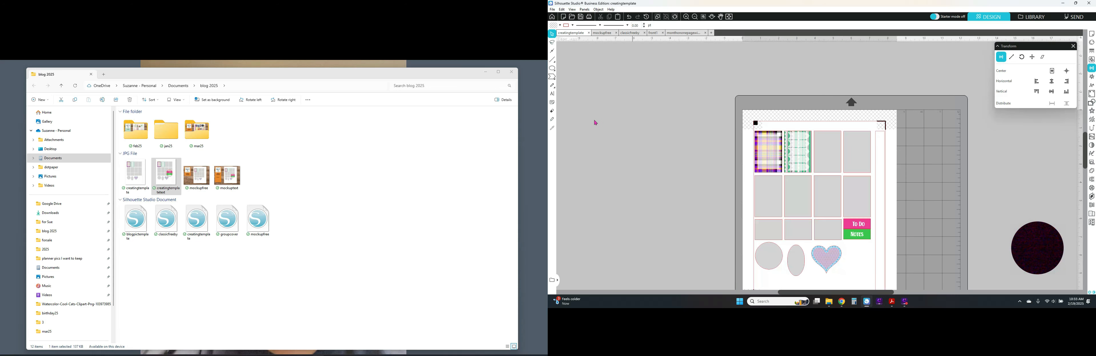
Draw a thin rectangle across the upper part of the third grey box and set its height to 0.350 in
click(686, 18)
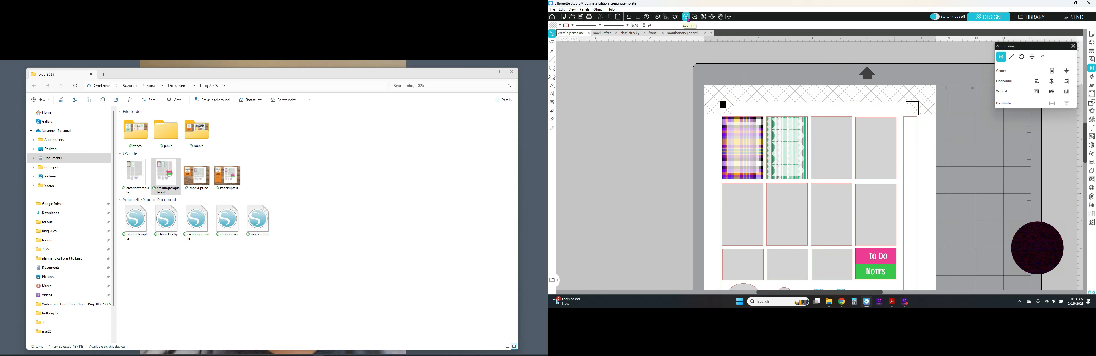
click(686, 18)
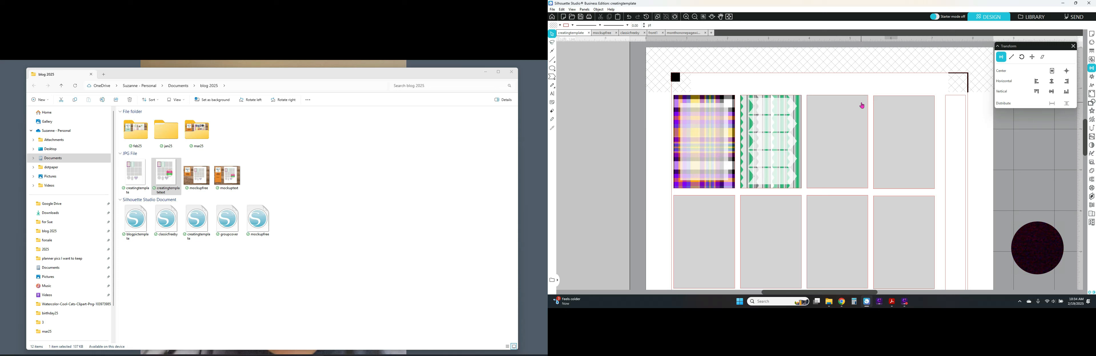
mouse_move(555, 69)
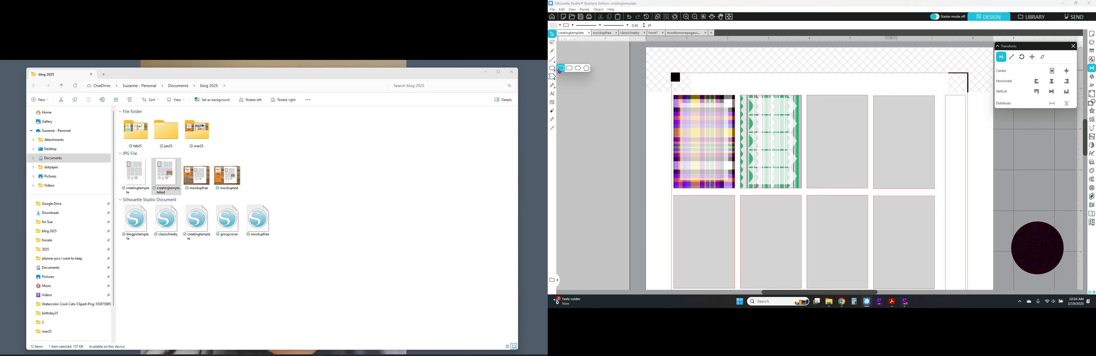
click(552, 69)
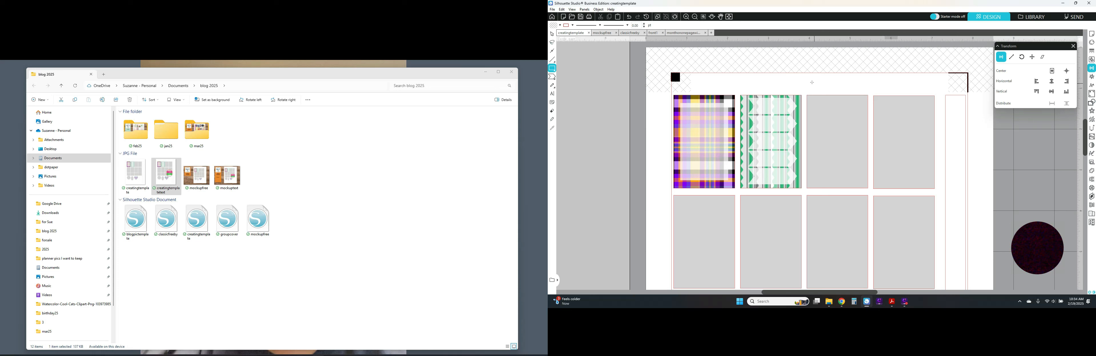
drag(809, 98, 867, 113)
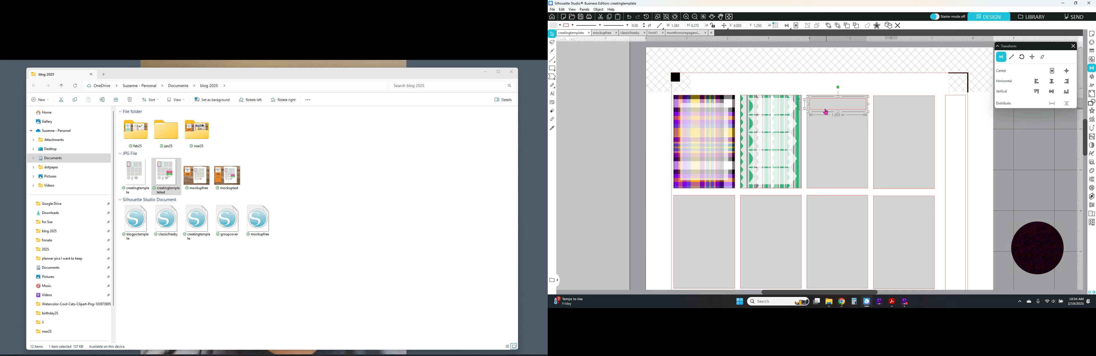
double_click(695, 25)
text(350)
key(Return)
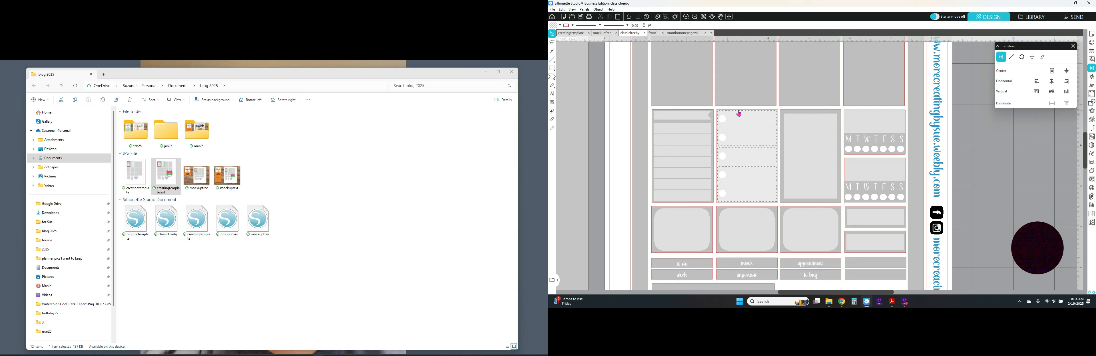
Return to the creatingtemplate document and give the thin rectangle a black, dashed outline
click(573, 33)
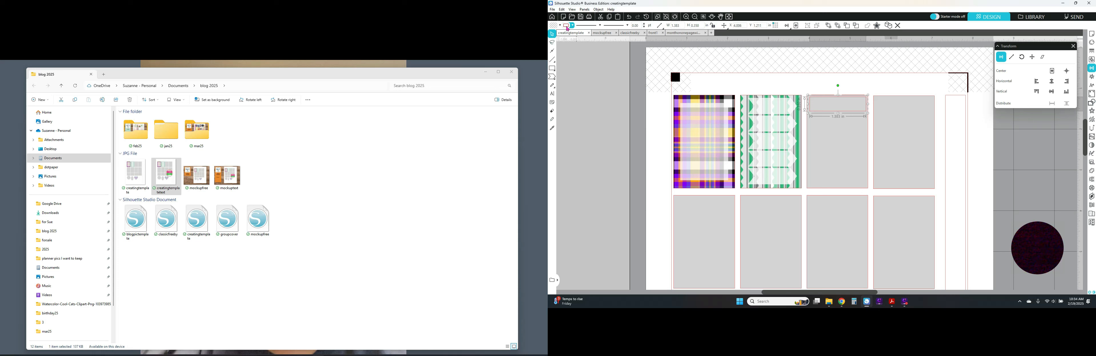
click(573, 26)
click(600, 26)
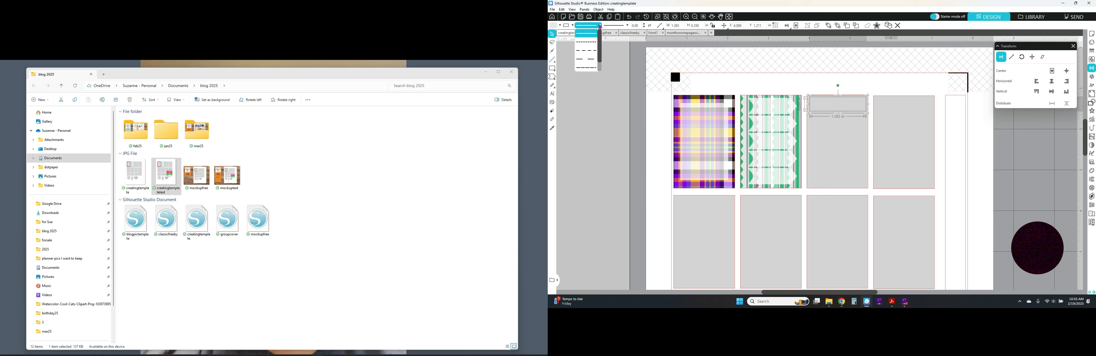
click(587, 44)
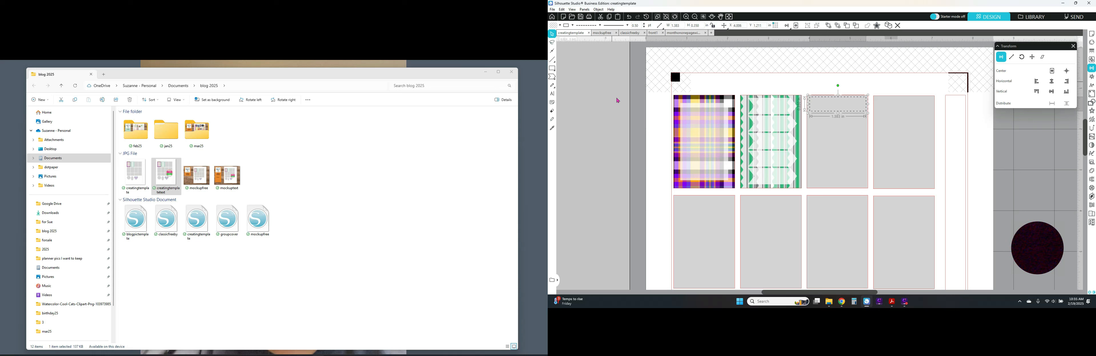
Fill the dashed rectangle with white and set its fill transparency to 50%
click(561, 26)
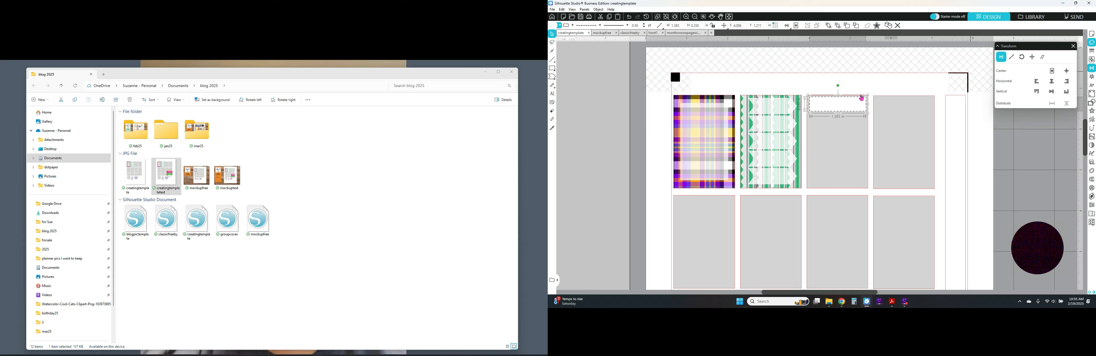
click(1092, 43)
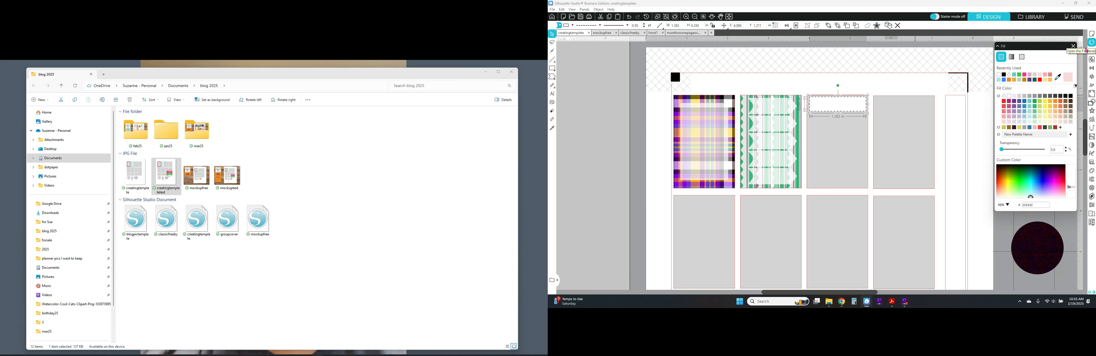
double_click(1052, 150)
text(5)
key(Return)
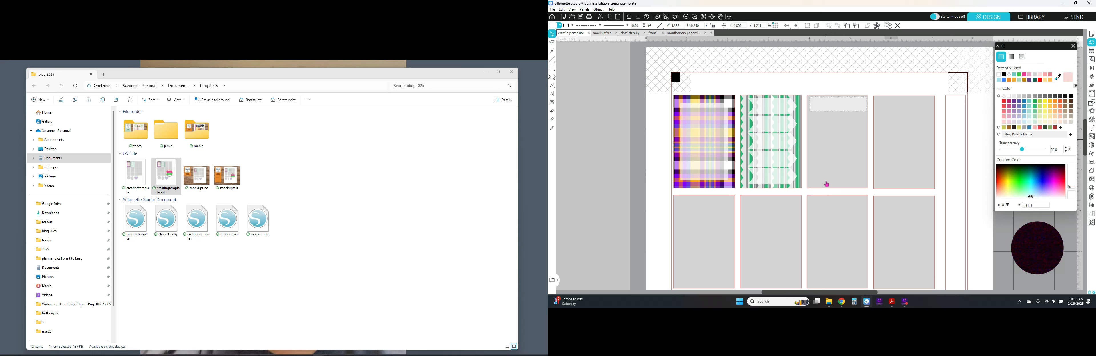
click(826, 191)
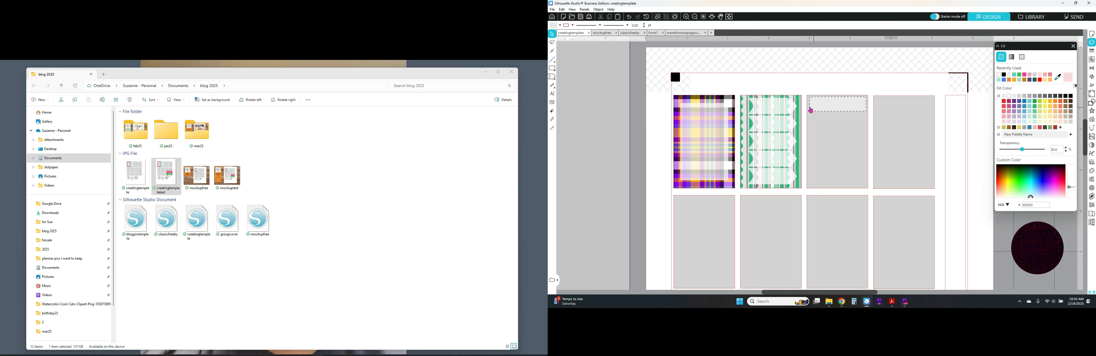
Draw a small circle about 0.157 in wide inside the dashed rectangle's left end and nudge it into place
click(553, 67)
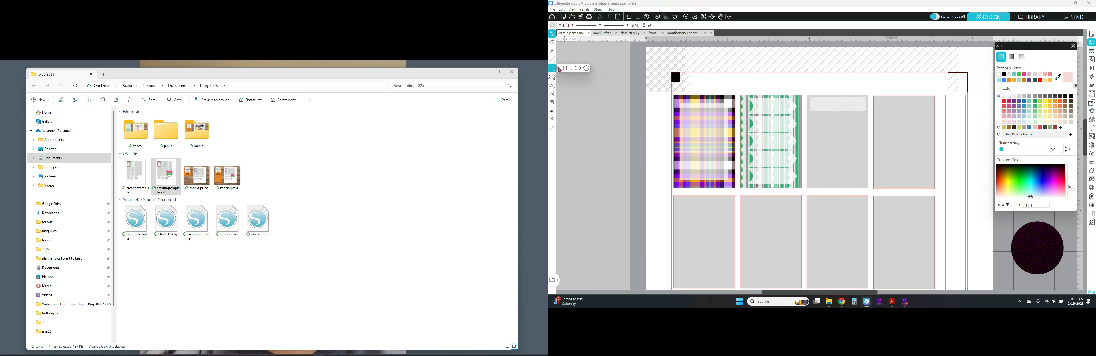
click(561, 69)
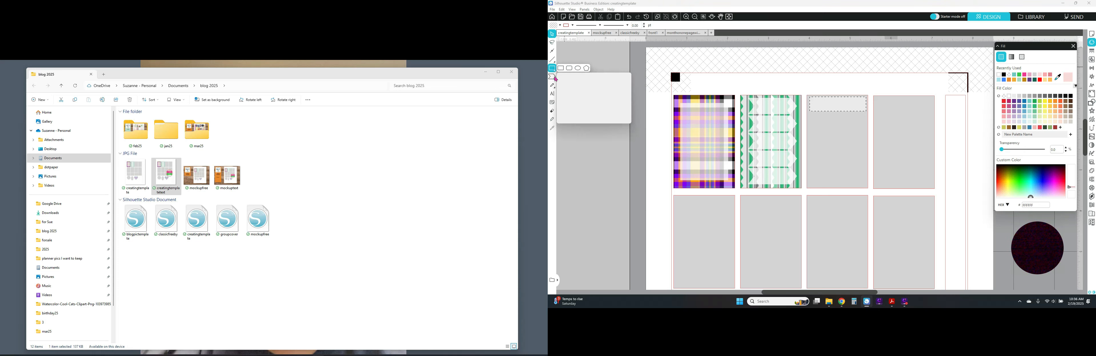
mouse_move(551, 70)
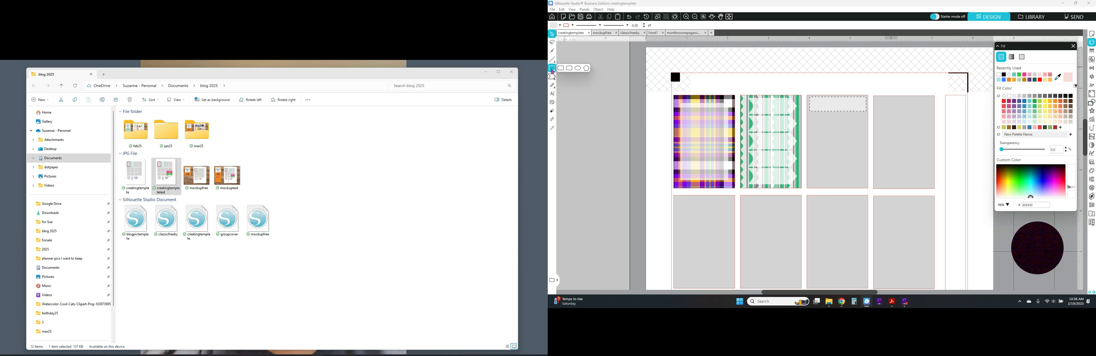
click(577, 70)
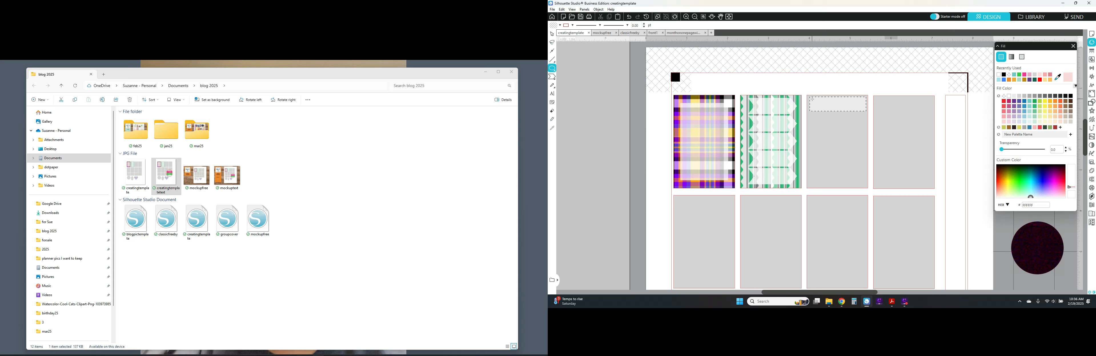
drag(812, 100, 819, 110)
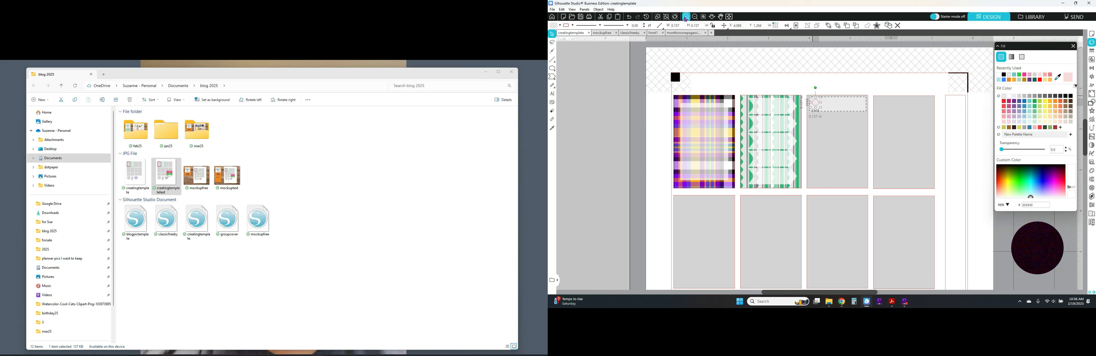
scroll(816, 93, up, 1)
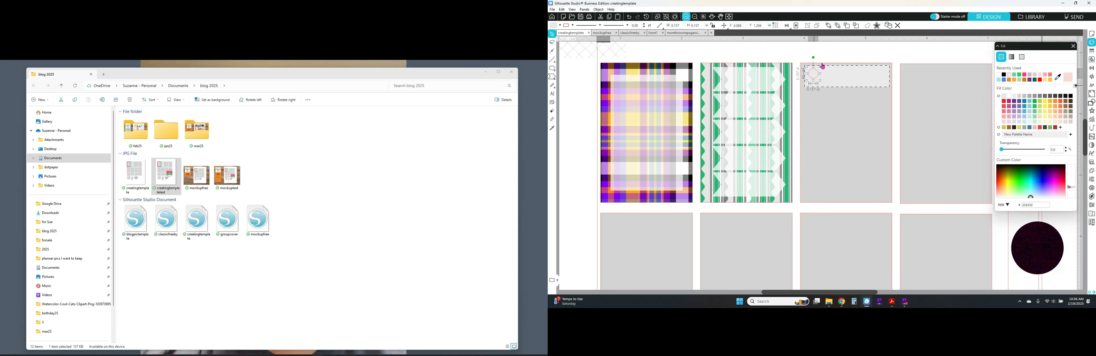
scroll(827, 69, up, 1)
scroll(812, 102, up, 1)
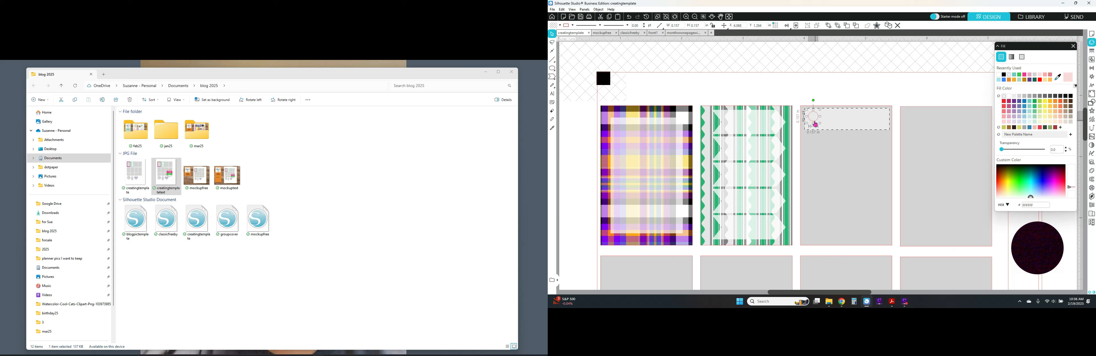
drag(815, 122, 814, 123)
Fill the small circle with white and change its outline colour to white
click(560, 25)
click(556, 33)
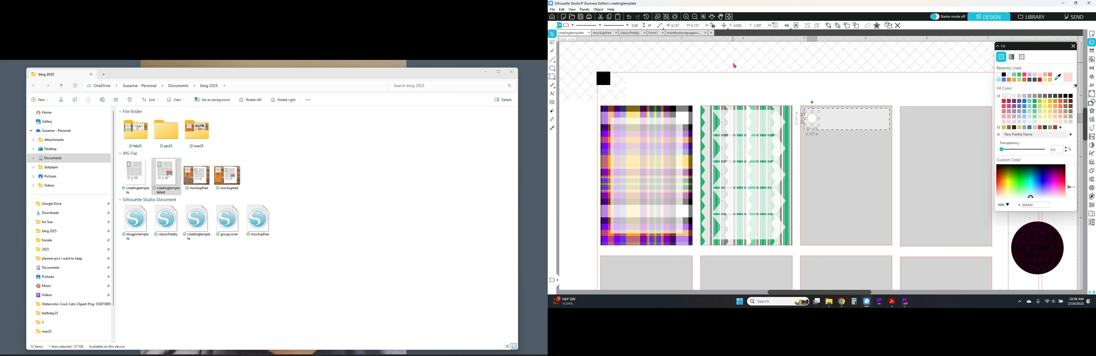
click(573, 27)
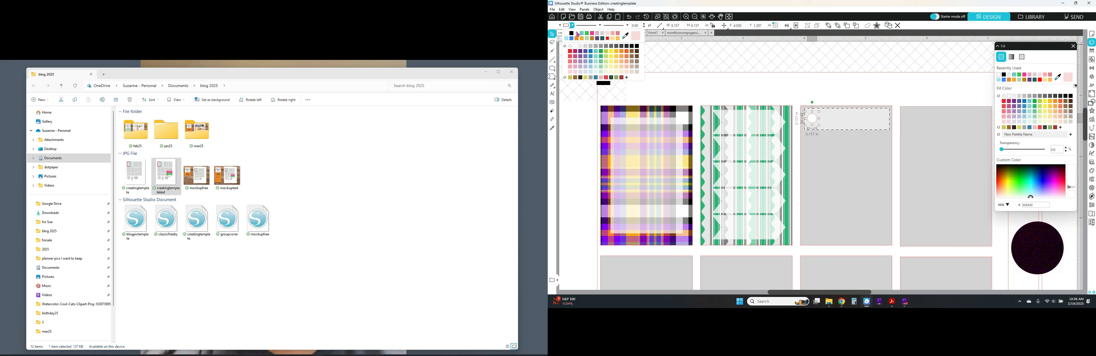
click(577, 34)
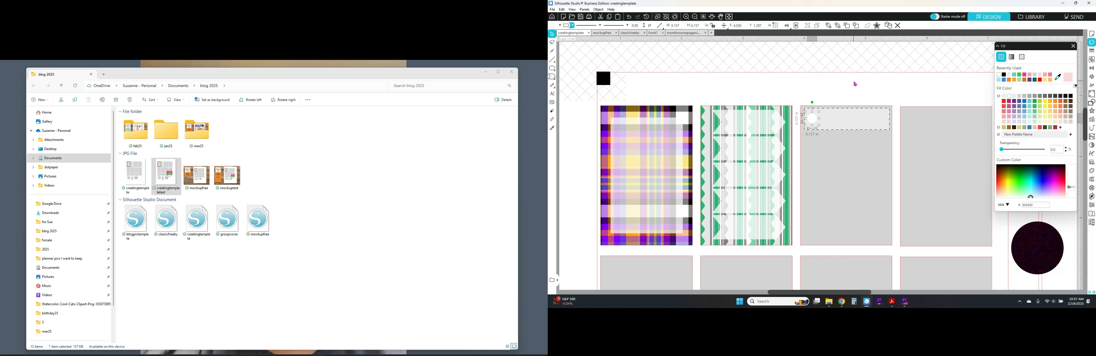
click(829, 80)
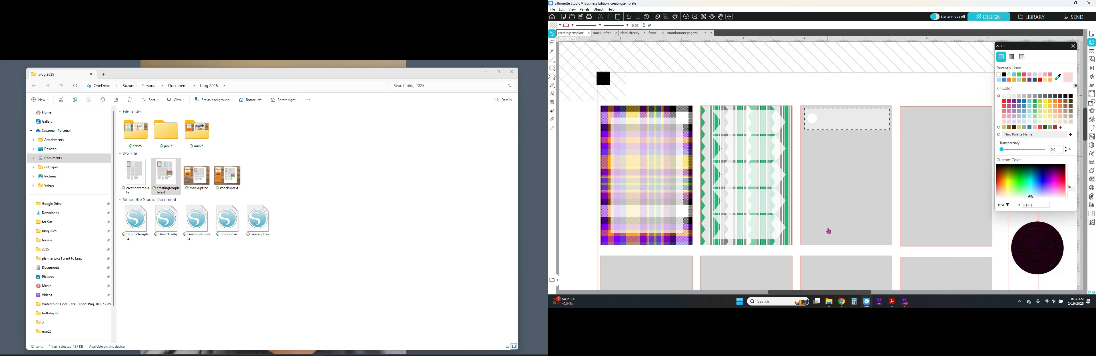
Group the white circle with the dashed rectangle behind it into one checklist strip
click(812, 120)
click(840, 120)
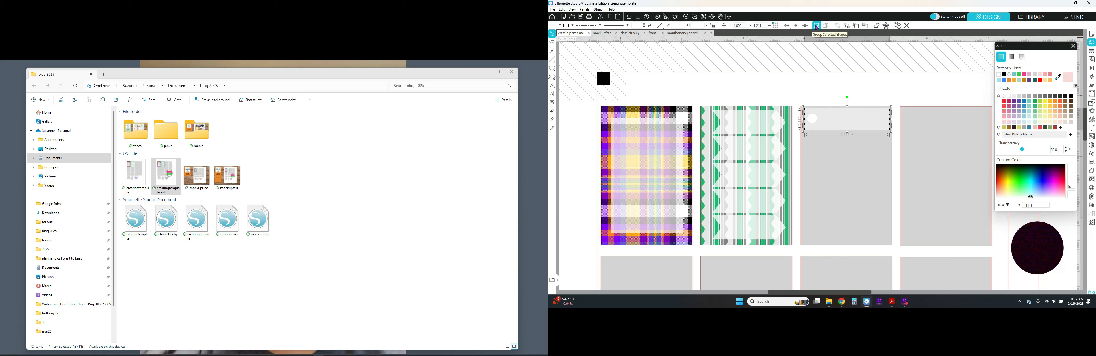
click(816, 27)
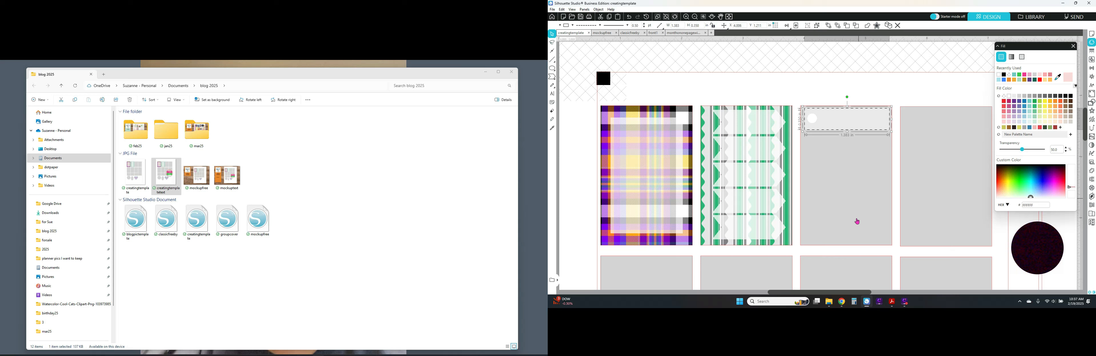
Duplicate the grouped strip directly below four times to stack five strips in the third box
click(1092, 78)
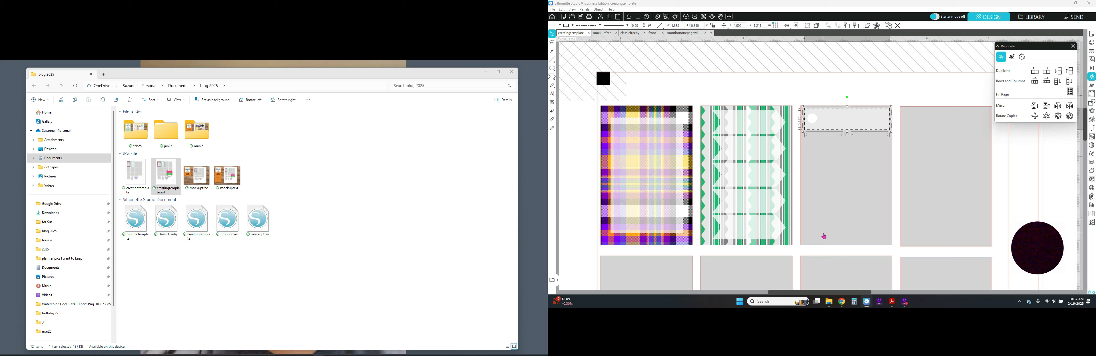
click(1059, 76)
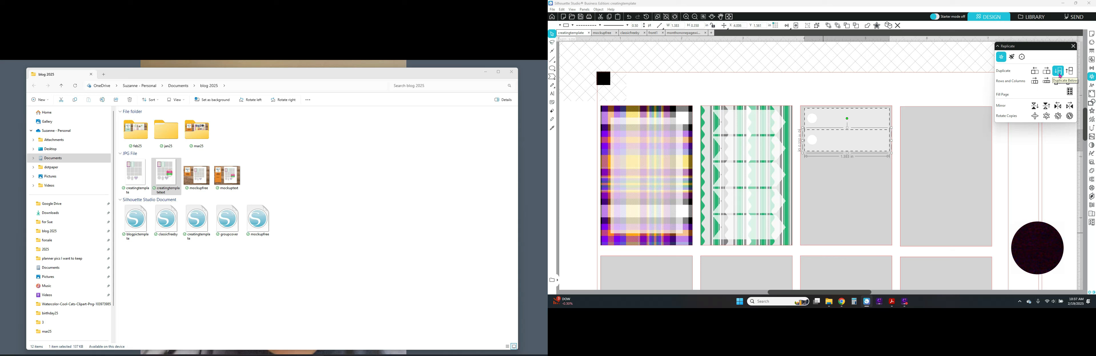
click(1059, 75)
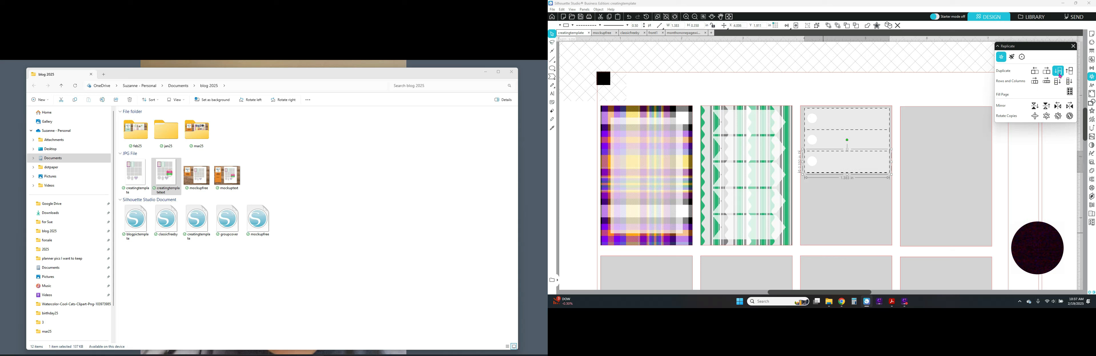
click(1059, 75)
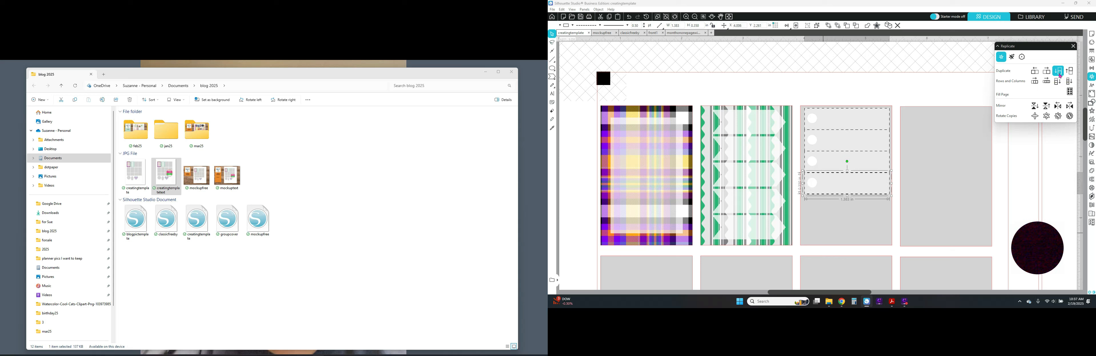
click(1059, 76)
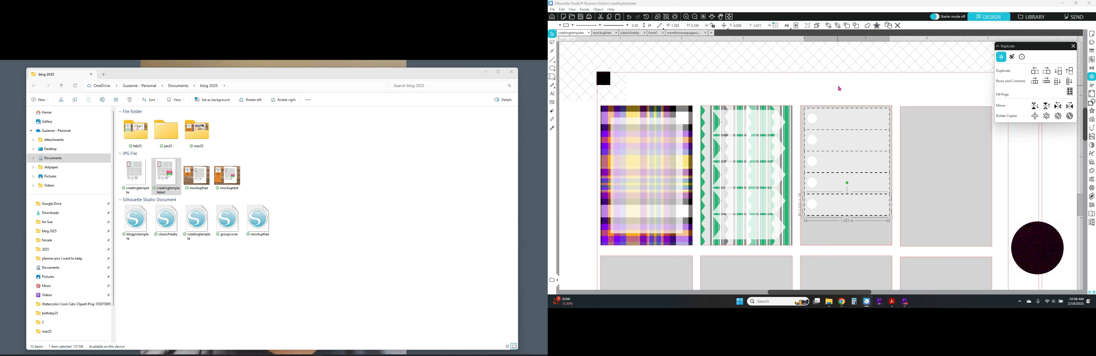
click(845, 83)
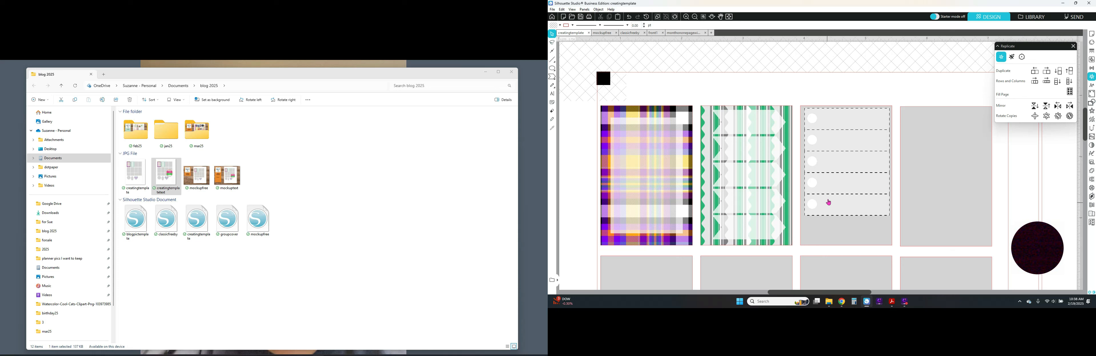
Select the five stacked strips together, leaving out the grey box behind them, and clear the selection
click(847, 148)
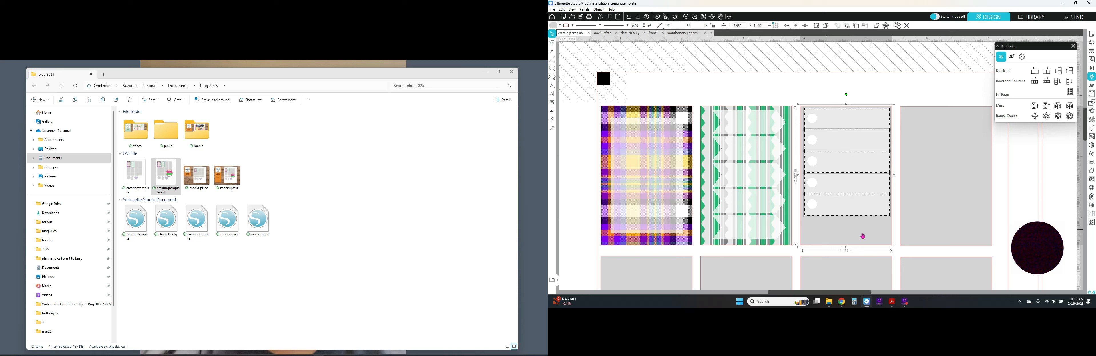
shift+click(840, 236)
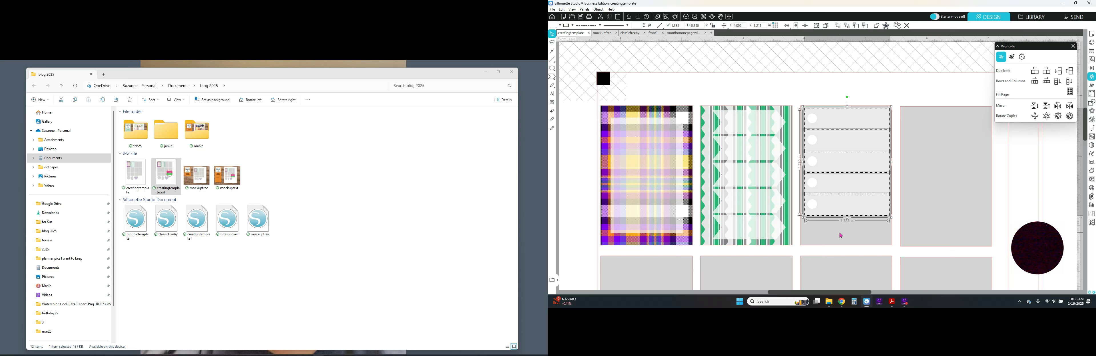
click(880, 95)
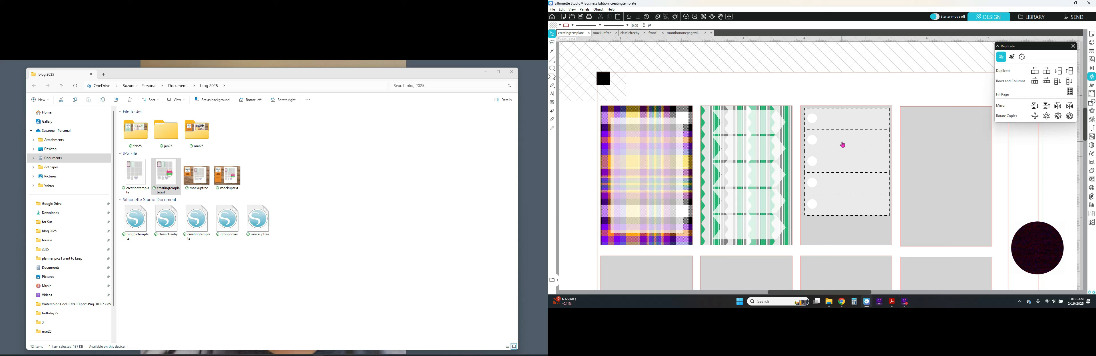
Add the stacked strips to the selection one by one without the grey box, and clear the selection
click(843, 166)
shift+click(843, 167)
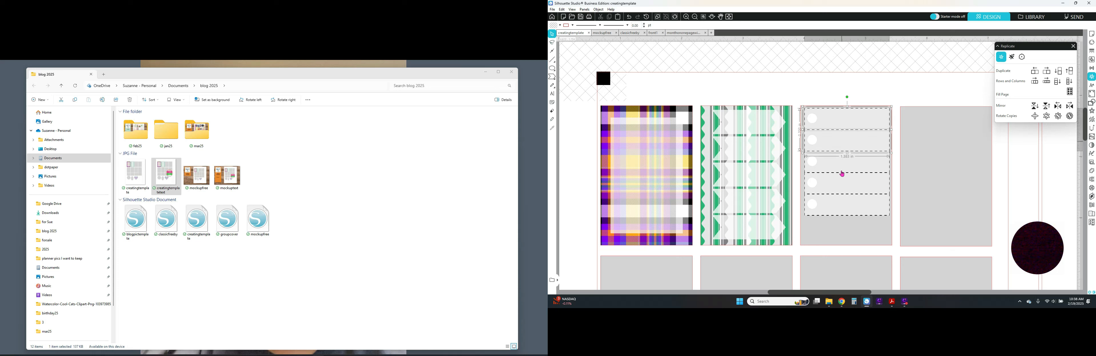
shift+click(844, 186)
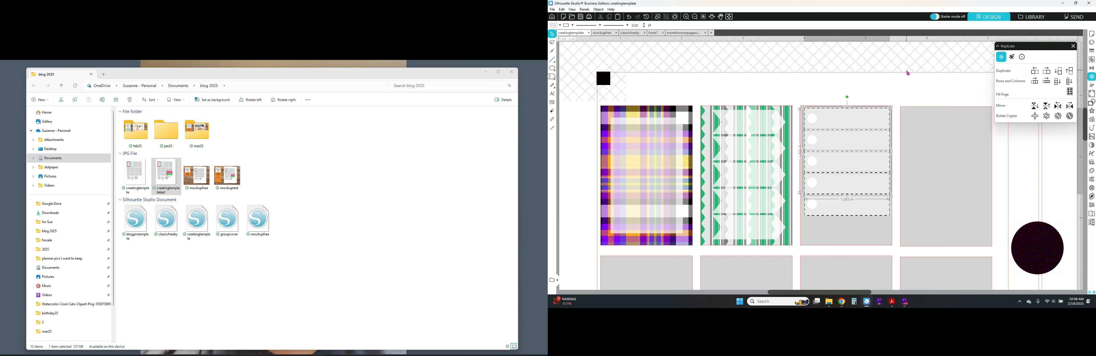
click(915, 71)
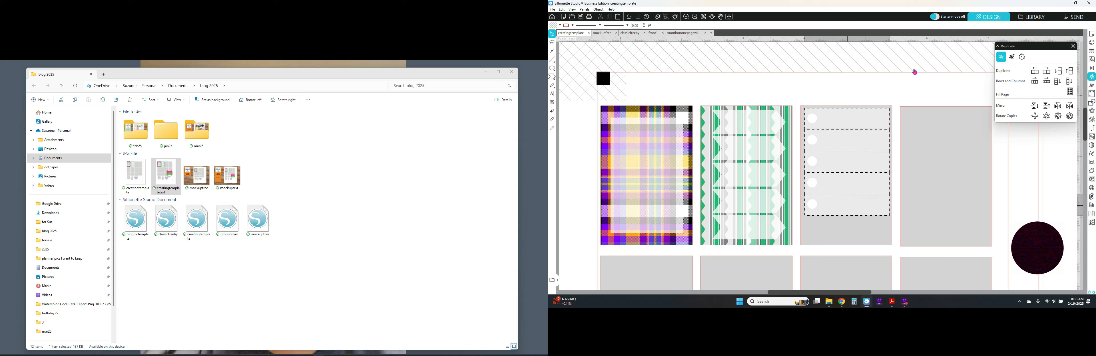
click(843, 122)
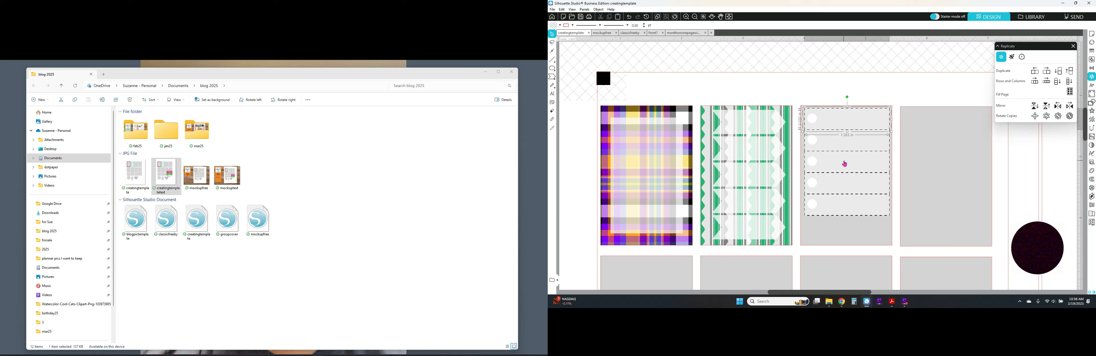
shift+click(845, 161)
shift+click(844, 164)
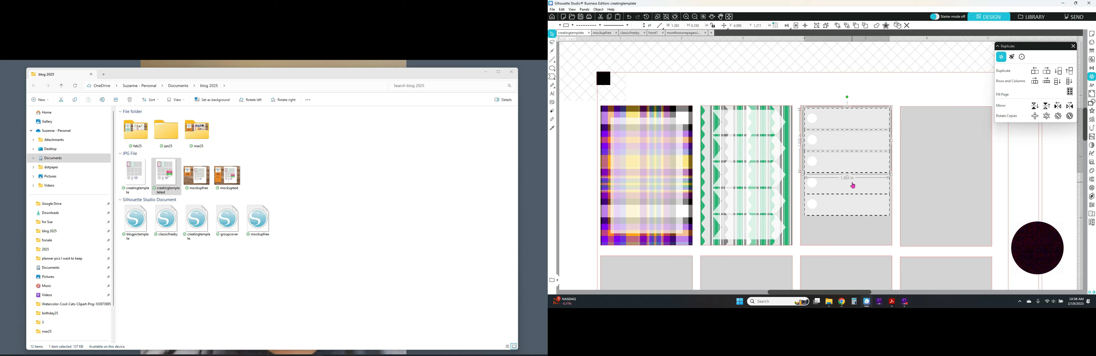
shift+click(852, 186)
shift+click(854, 209)
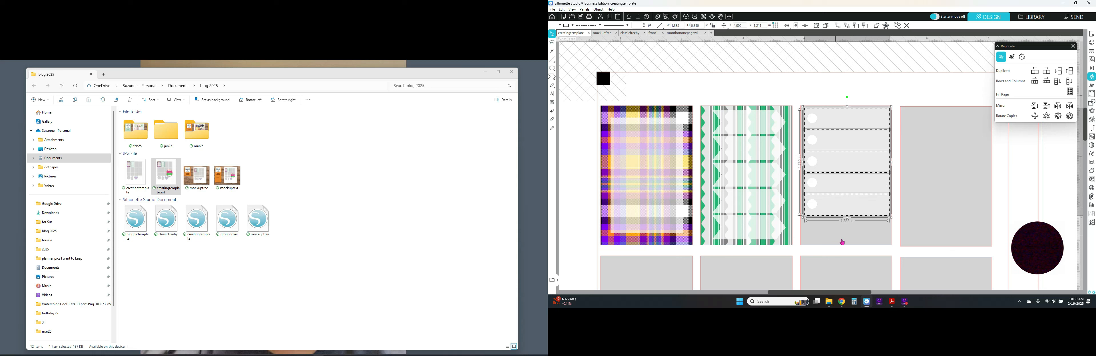
click(892, 84)
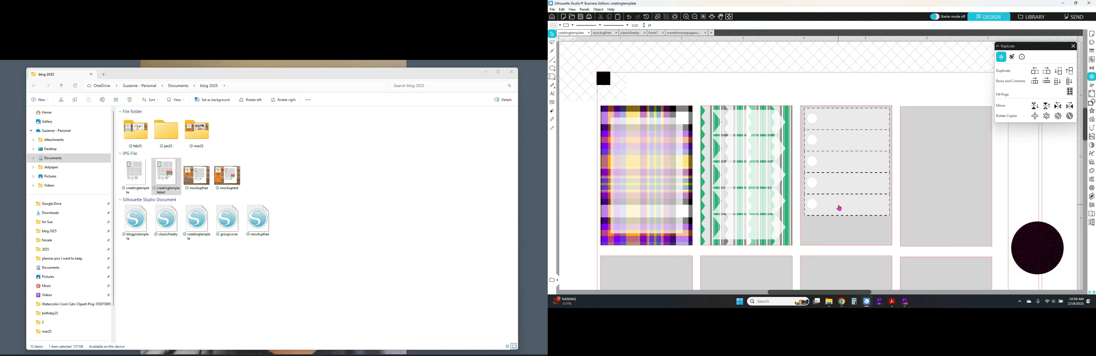
Move the fifth strip down to the lower edge of the grey box and select all five strips
drag(839, 208, 839, 234)
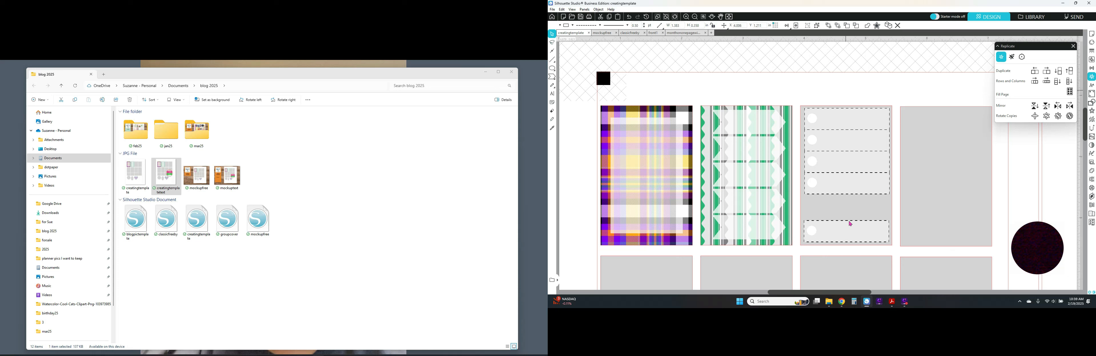
drag(850, 224, 853, 233)
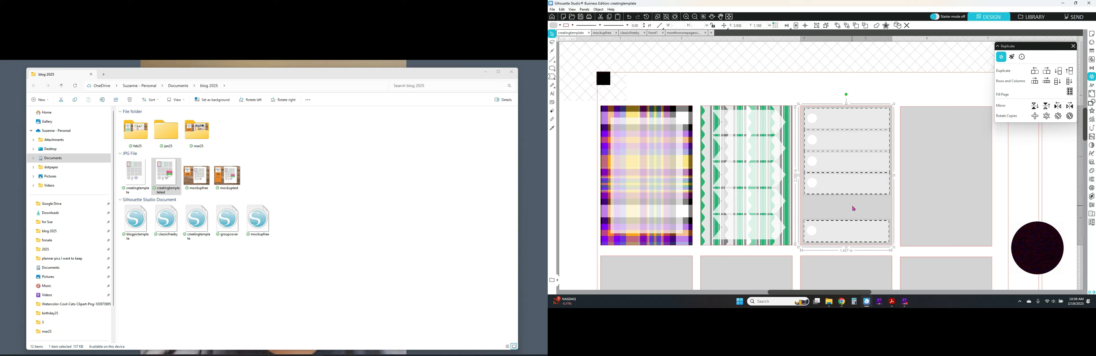
key(ctrl+g)
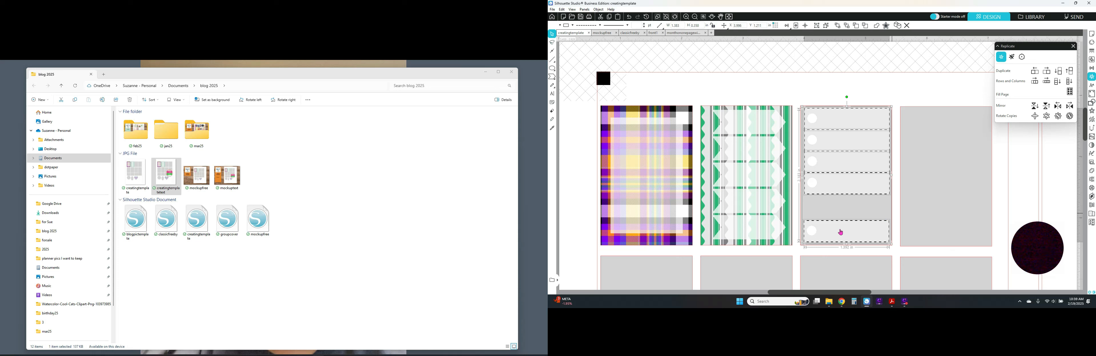
Distribute the five strips with equal vertical spacing and align their horizontal centres
click(1092, 69)
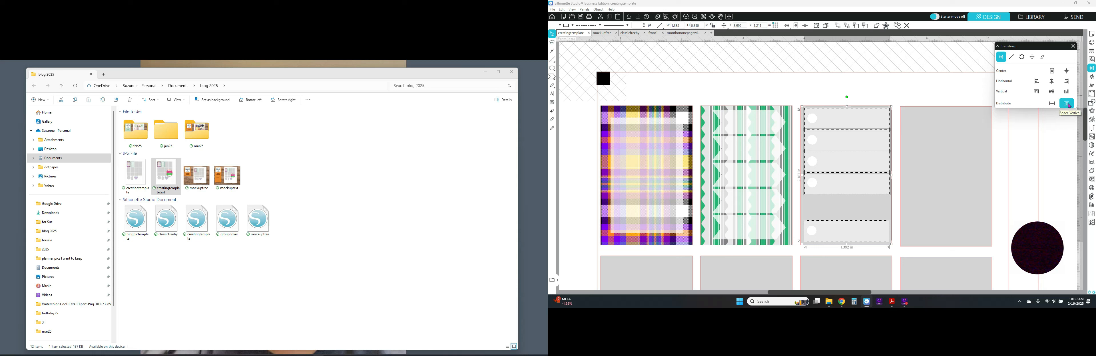
click(1069, 106)
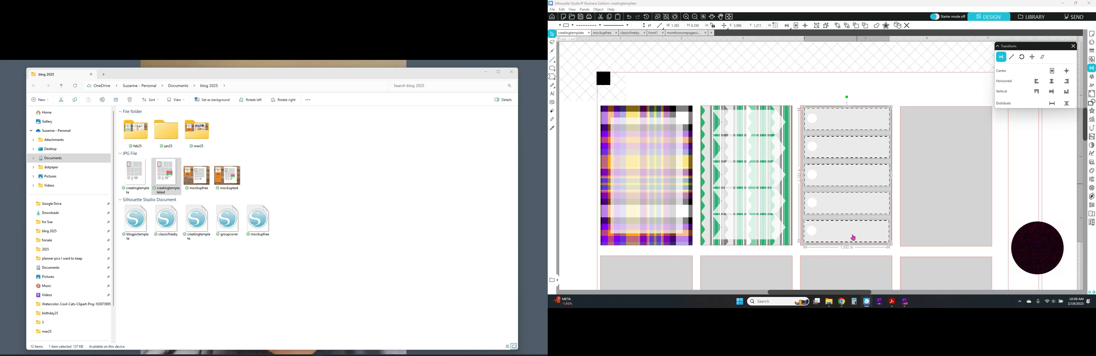
click(1052, 82)
click(830, 81)
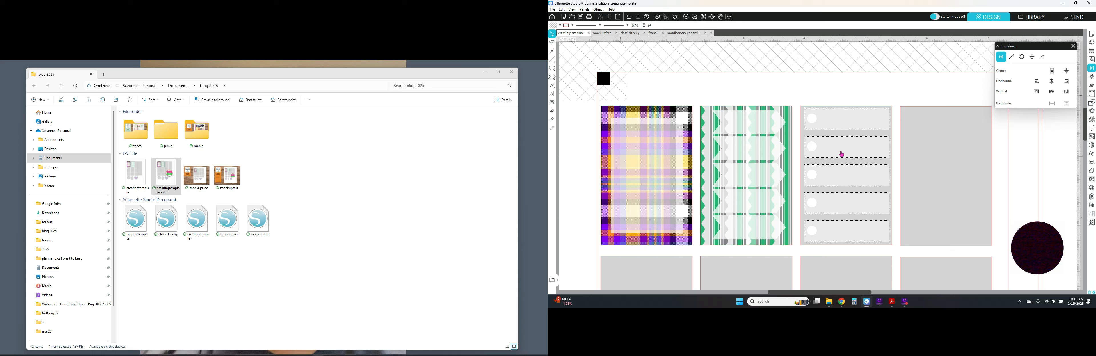
Ungroup all five checklist strips into separate circles and dashed rectangles
click(836, 117)
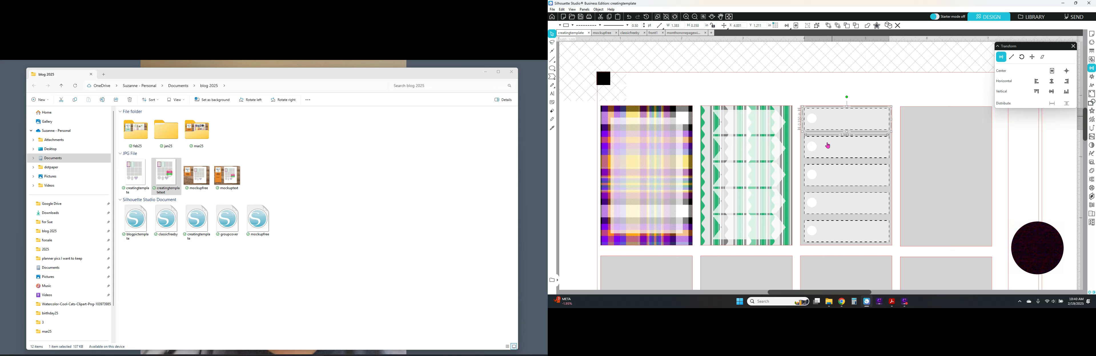
click(846, 80)
click(850, 193)
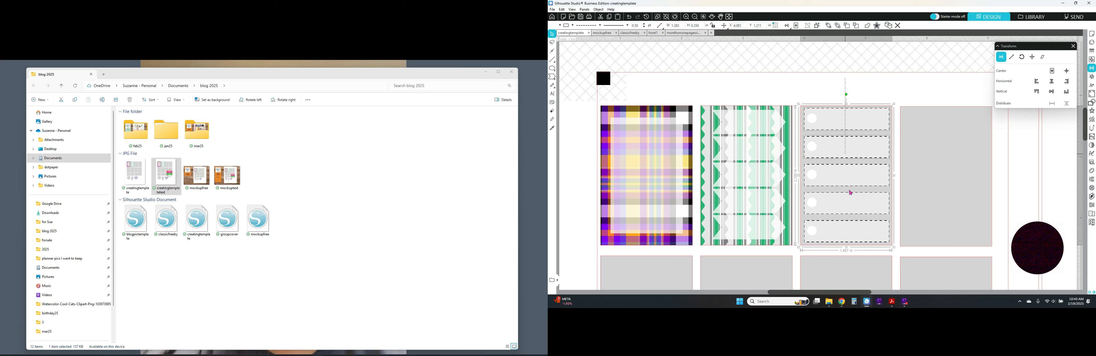
drag(848, 241, 847, 246)
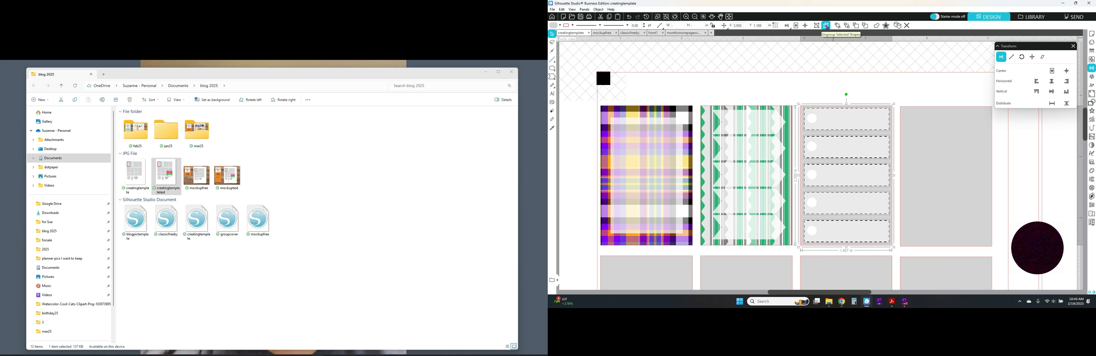
click(826, 25)
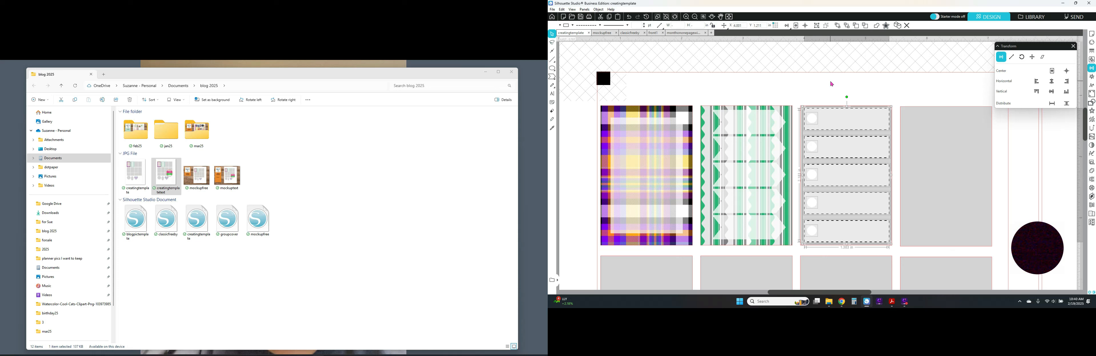
click(845, 69)
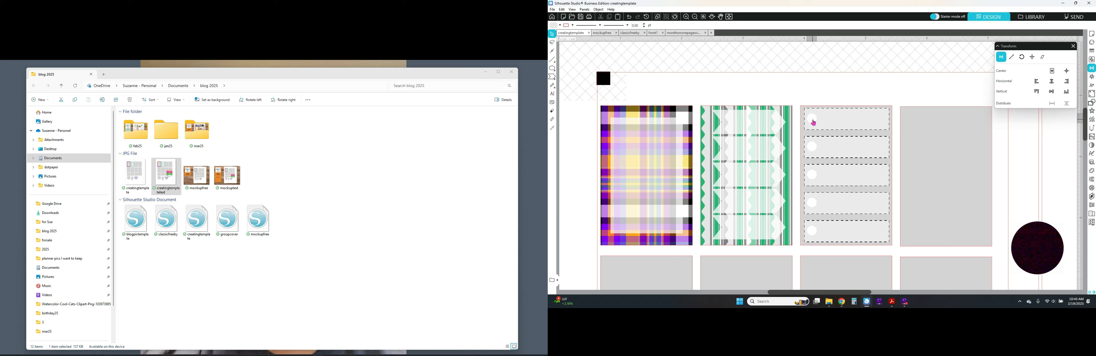
Group the five white circles of the checklist together
click(814, 123)
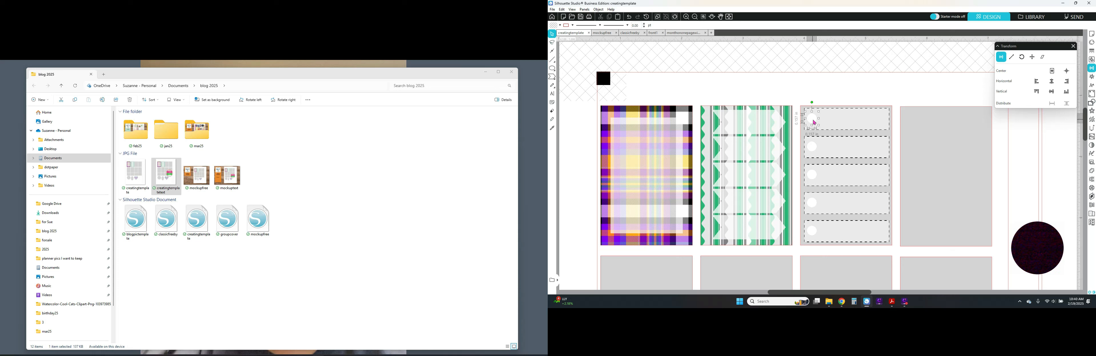
shift+click(812, 151)
shift+click(814, 178)
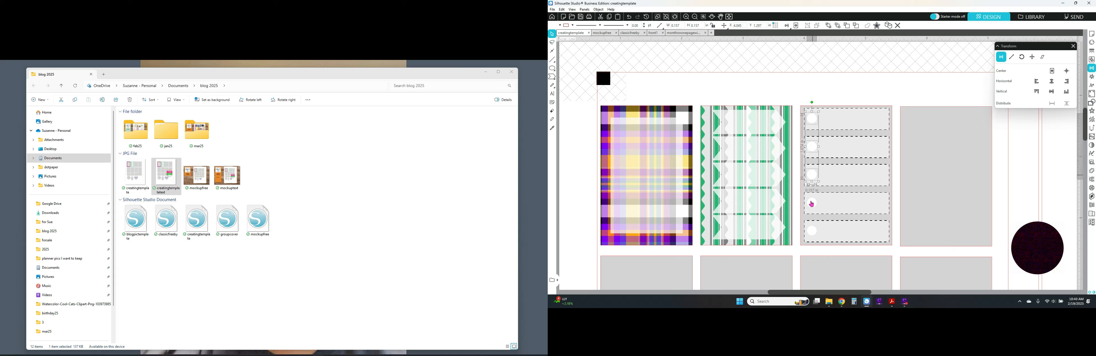
shift+click(811, 206)
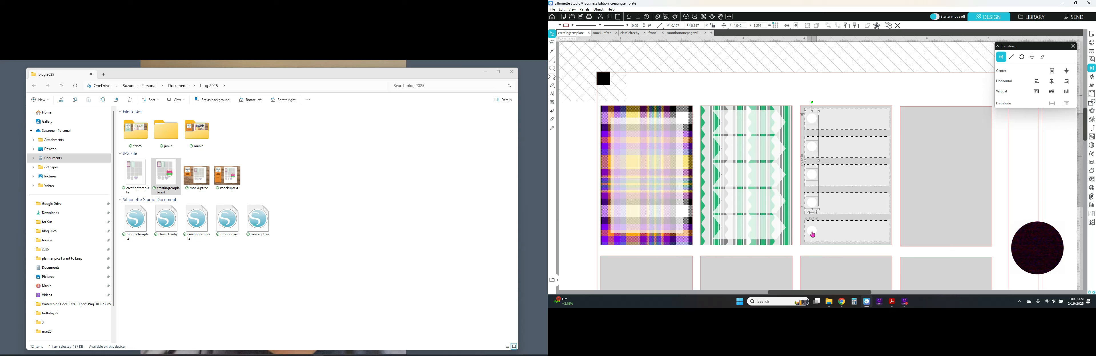
shift+click(813, 234)
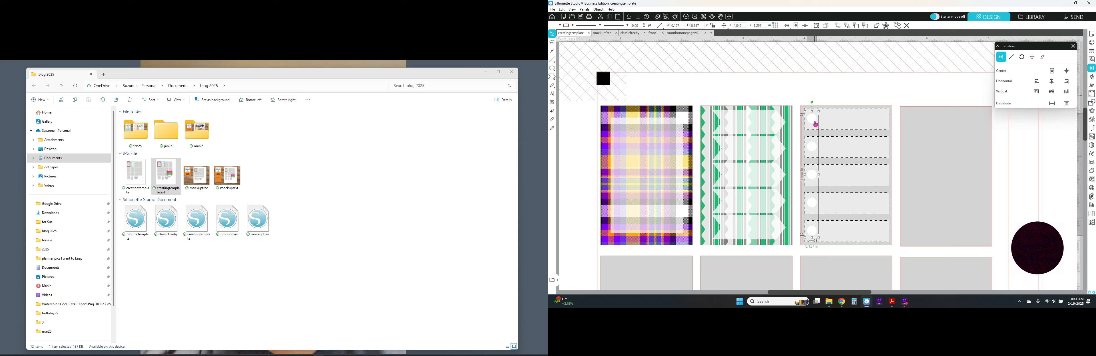
key(ctrl+g)
click(840, 93)
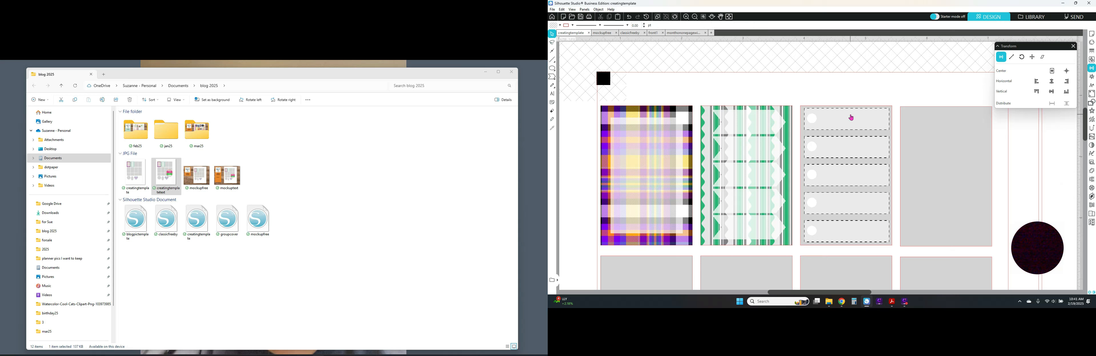
Group the five dashed rectangles of the checklist together, leaving out the circles and the grey box
click(851, 117)
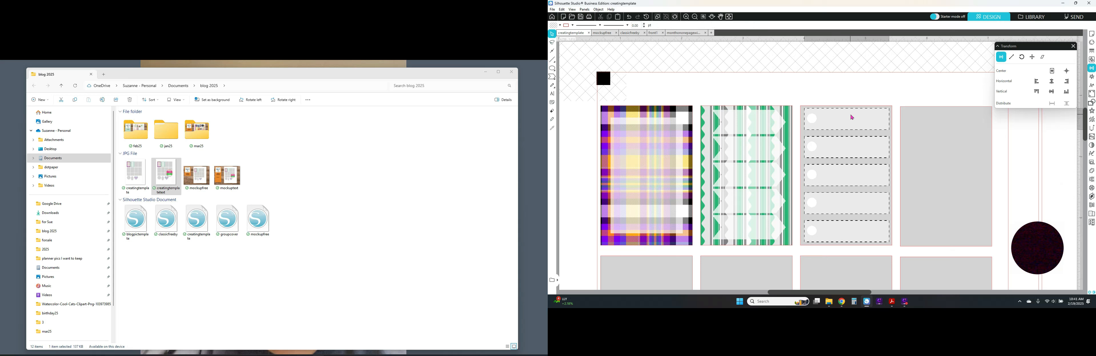
shift+click(841, 148)
shift+click(842, 176)
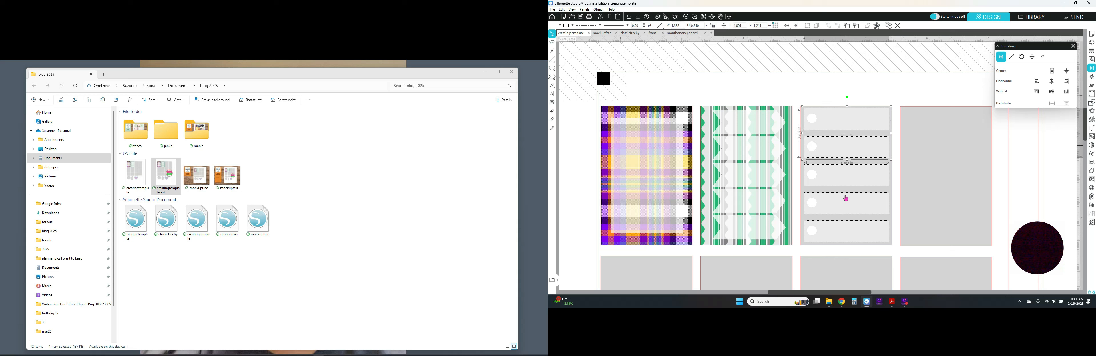
shift+click(847, 204)
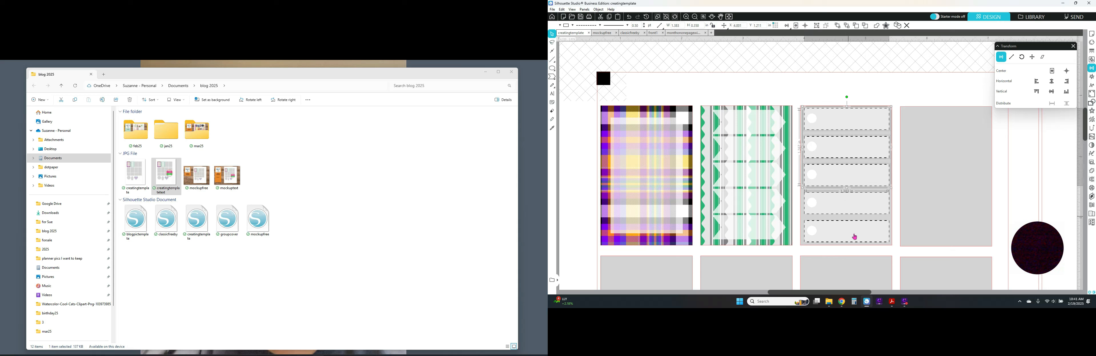
shift+click(855, 237)
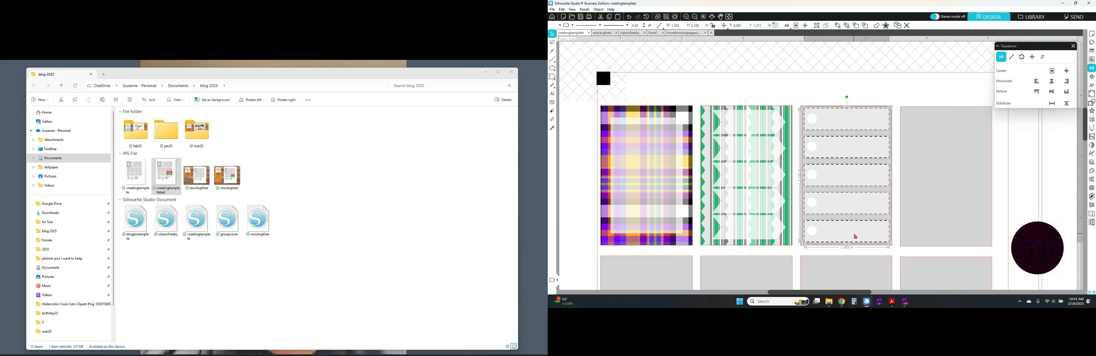
click(818, 26)
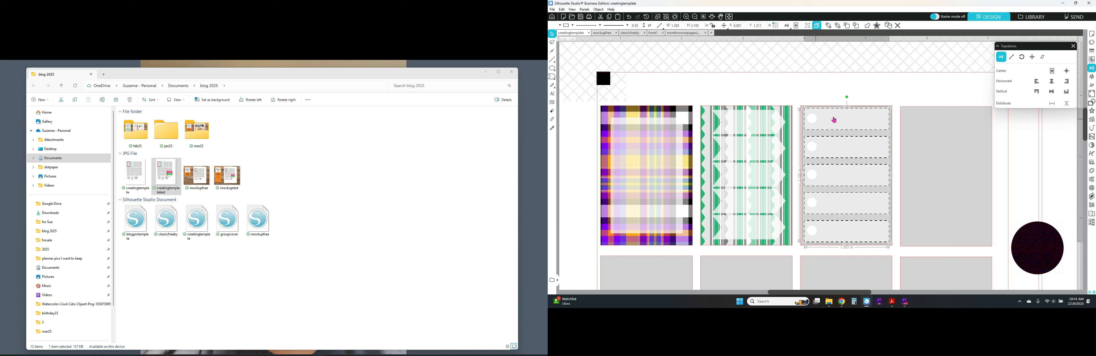
Change the outline colour of the grouped dashed rectangles to blue
click(811, 123)
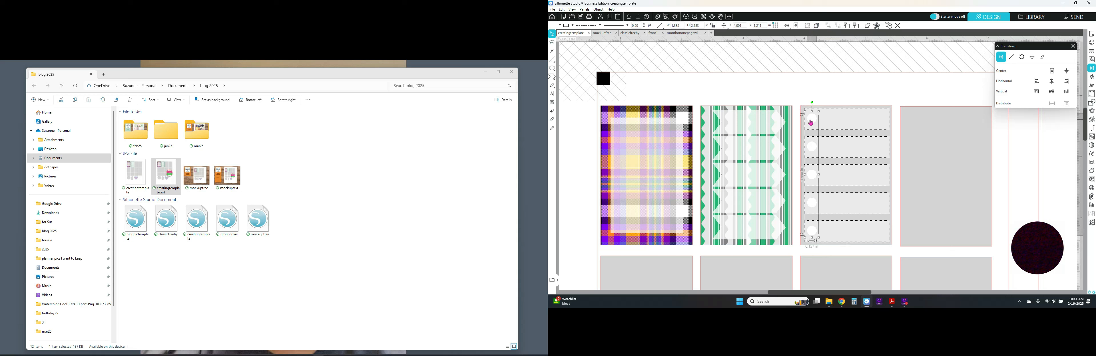
click(862, 110)
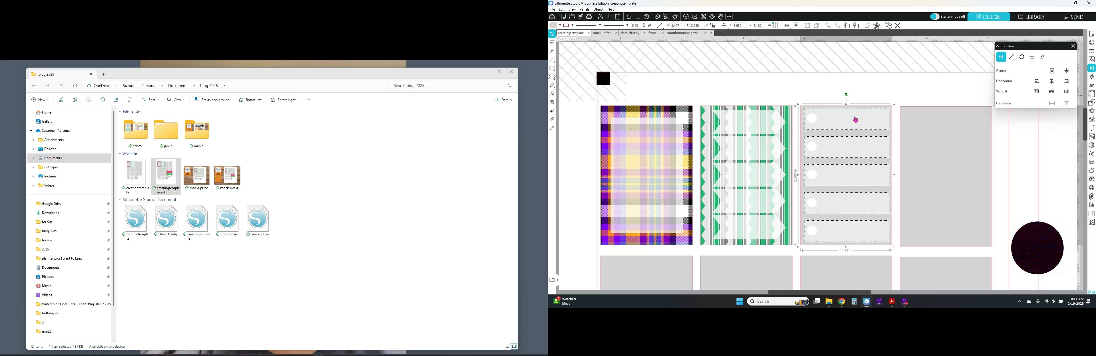
click(855, 119)
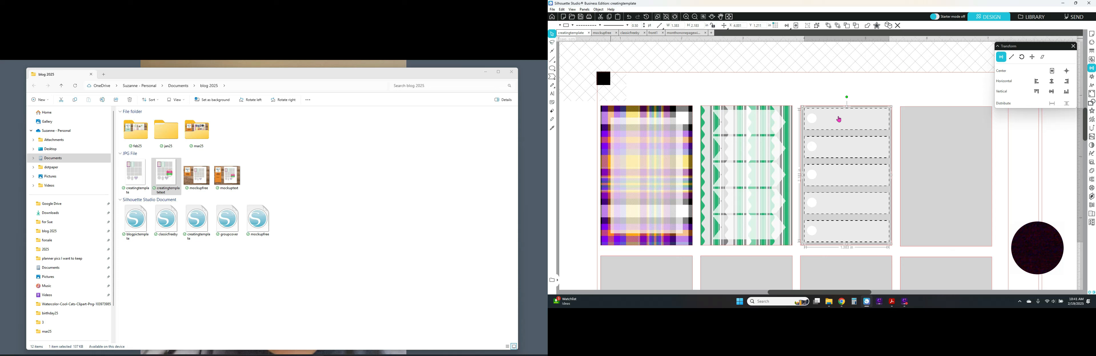
click(572, 25)
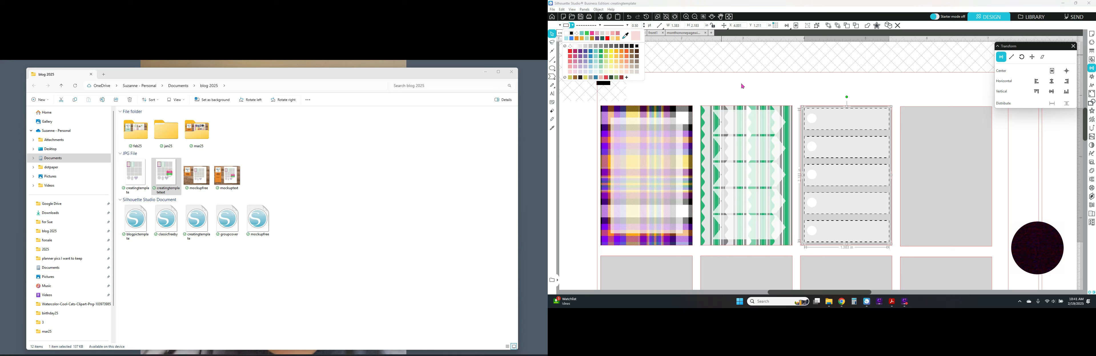
click(847, 71)
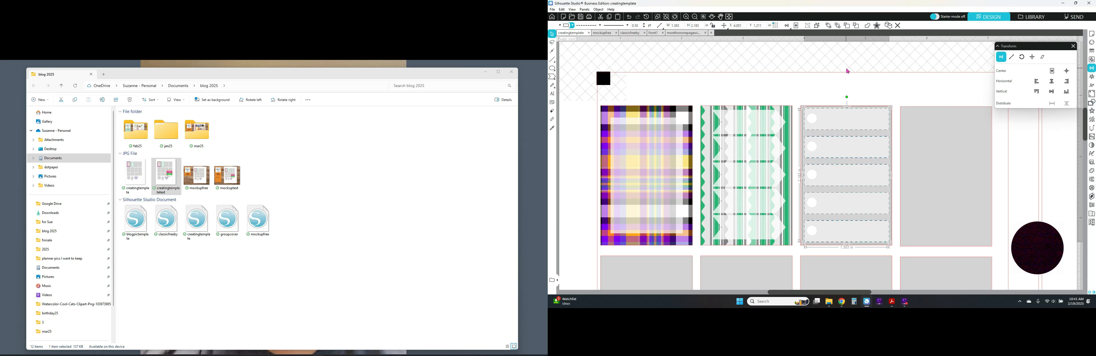
Fill the grouped checklist circles with light green
click(815, 123)
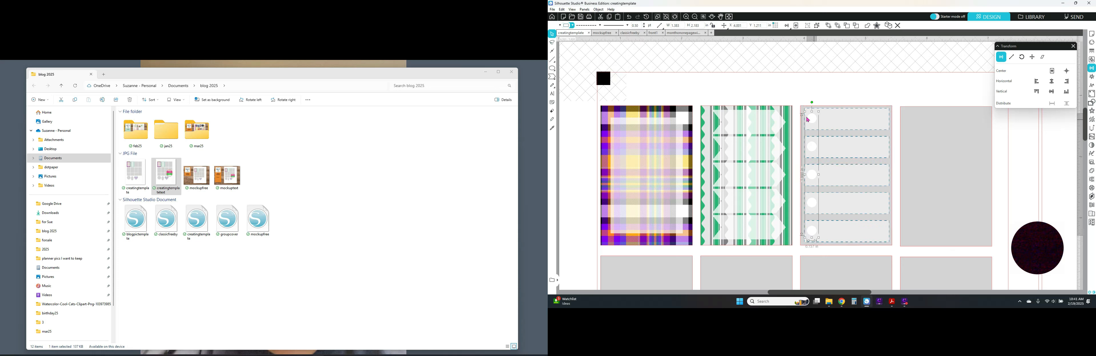
click(561, 26)
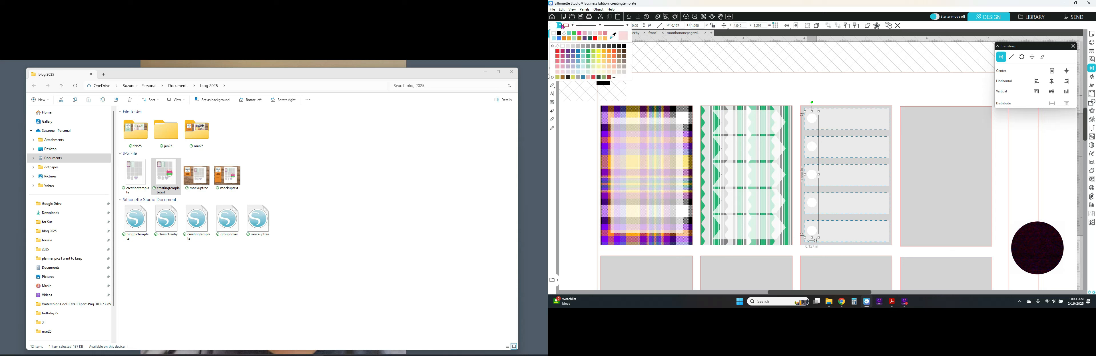
click(587, 50)
click(757, 60)
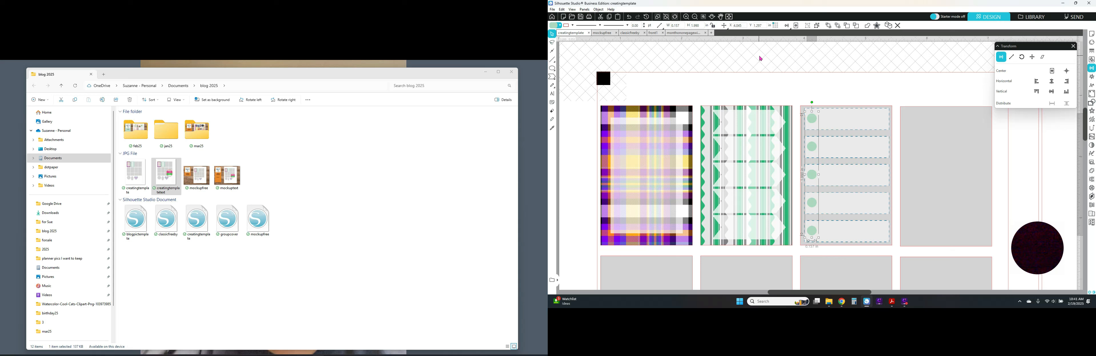
Fill the grey full box behind the checklist with the blue cloudy sky pattern
click(891, 111)
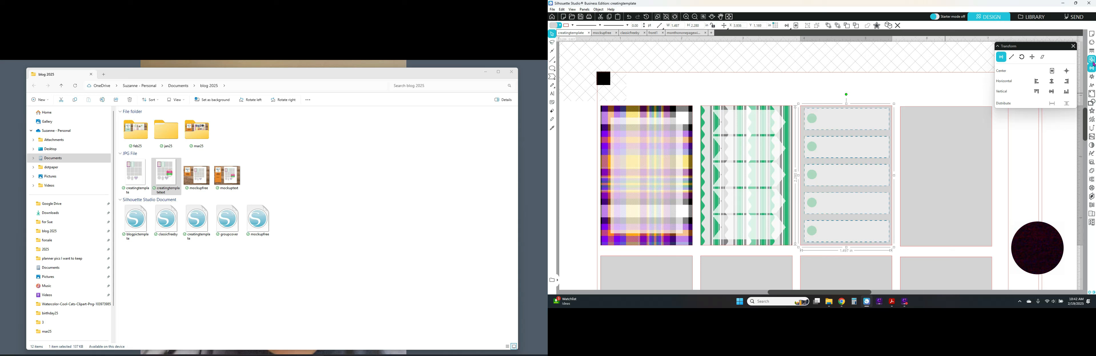
click(1092, 42)
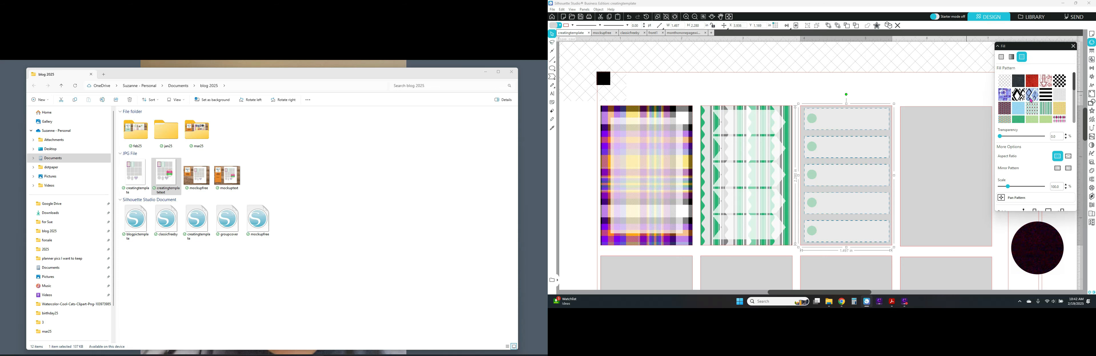
scroll(1043, 100, down, 5)
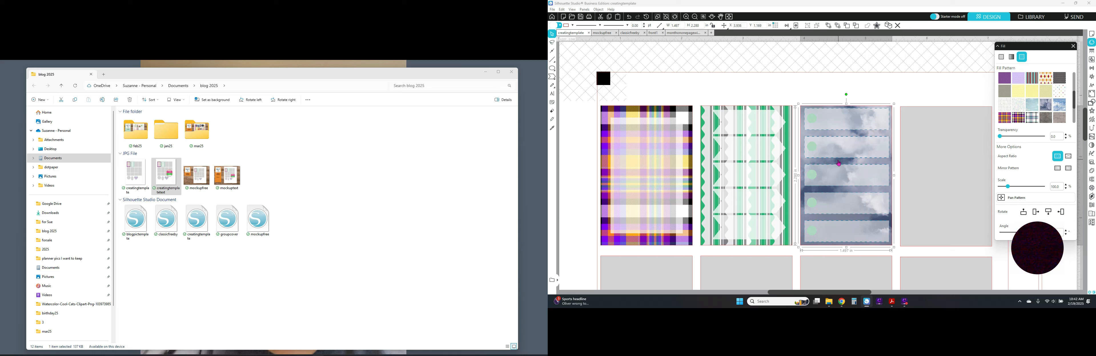
Fill the grouped checklist circles with a dark blue sampled from the box's cloudy sky pattern
click(812, 177)
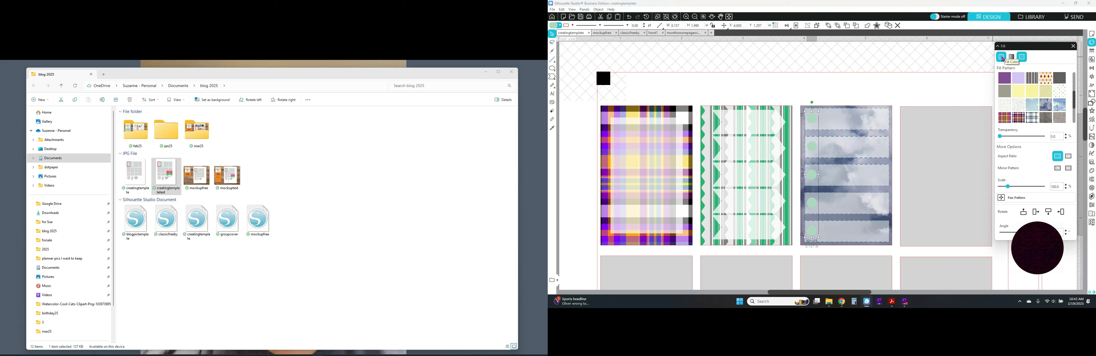
click(1002, 59)
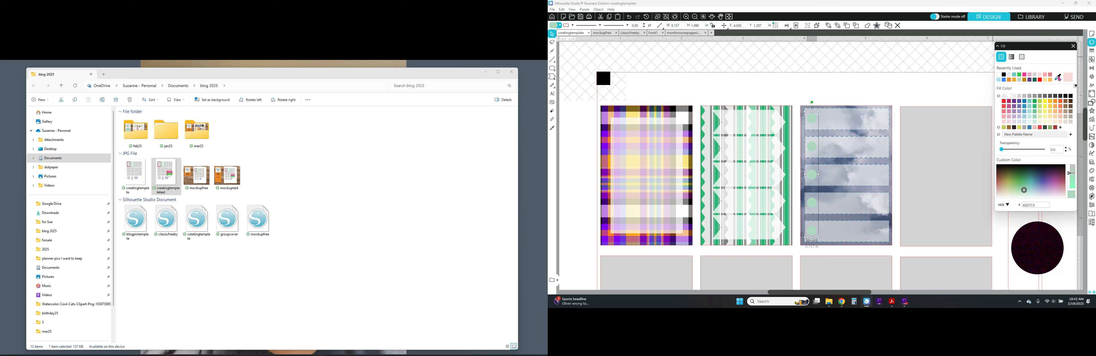
click(1059, 78)
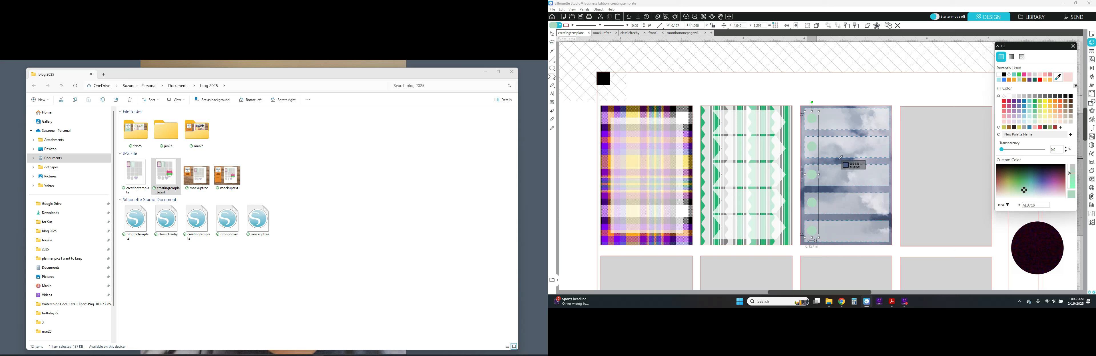
click(886, 217)
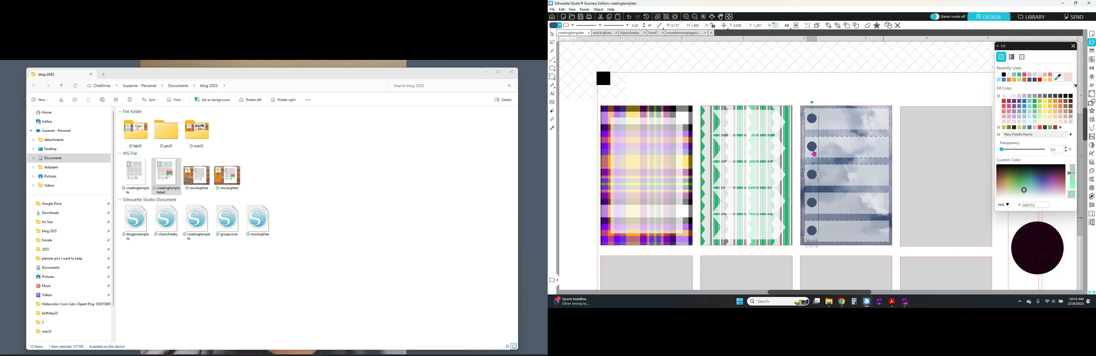
Open the outline colour choices for the grouped dashed rectangles of the checklist
click(848, 139)
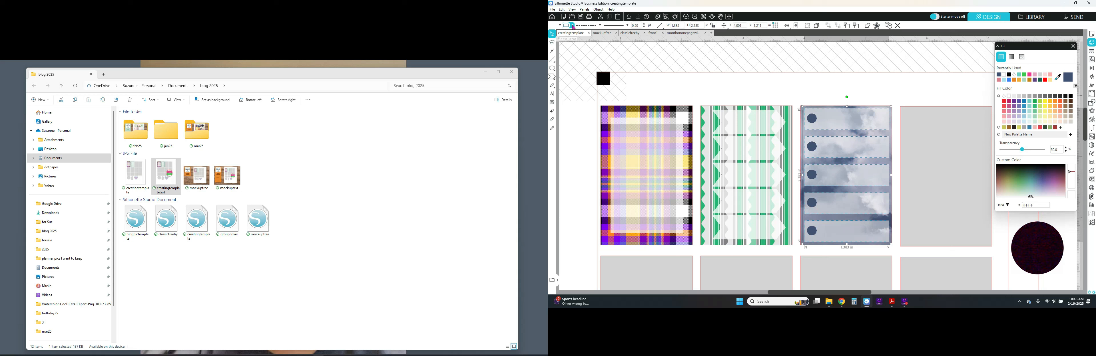
click(573, 27)
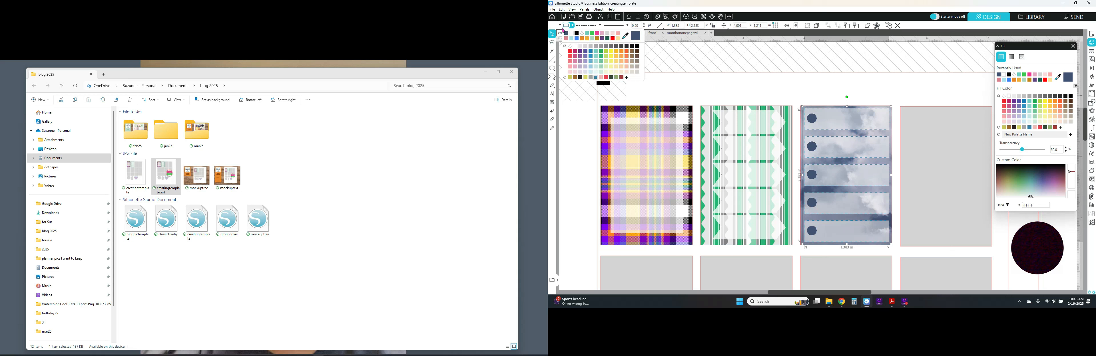